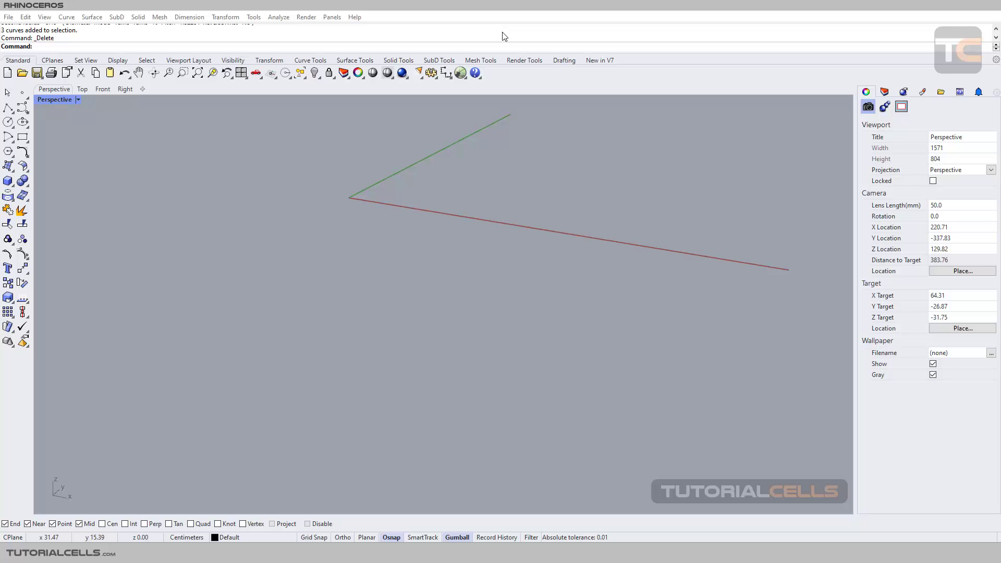
Step: Draw a two-point test curve, then select and delete it
{"action": "left_click", "coordinate": [24, 112]}
{"action": "left_click", "coordinate": [182, 196]}
{"action": "left_click", "coordinate": [245, 169]}
{"action": "key", "text": "Return"}
{"action": "left_click", "coordinate": [234, 174]}
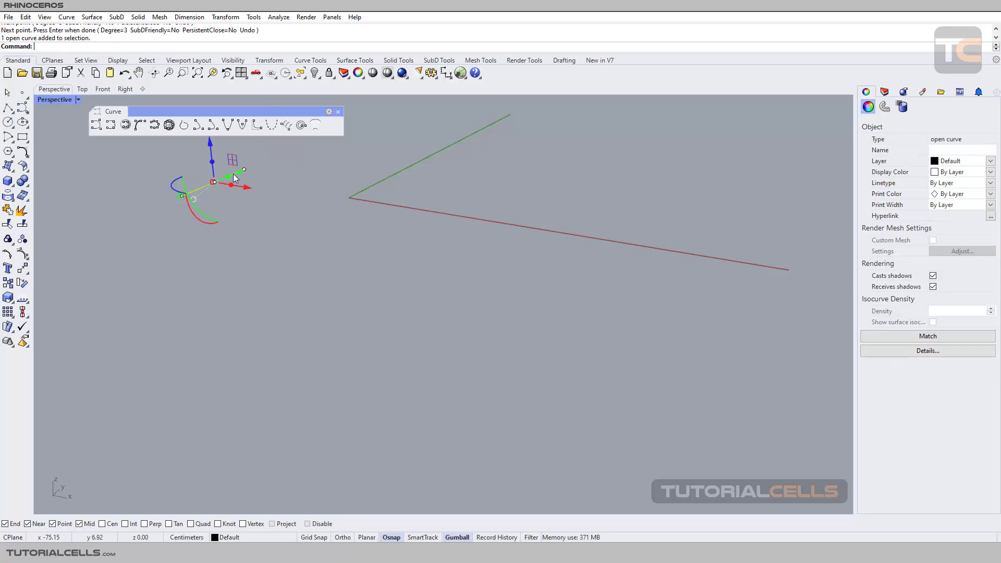
{"action": "key", "text": "Delete"}
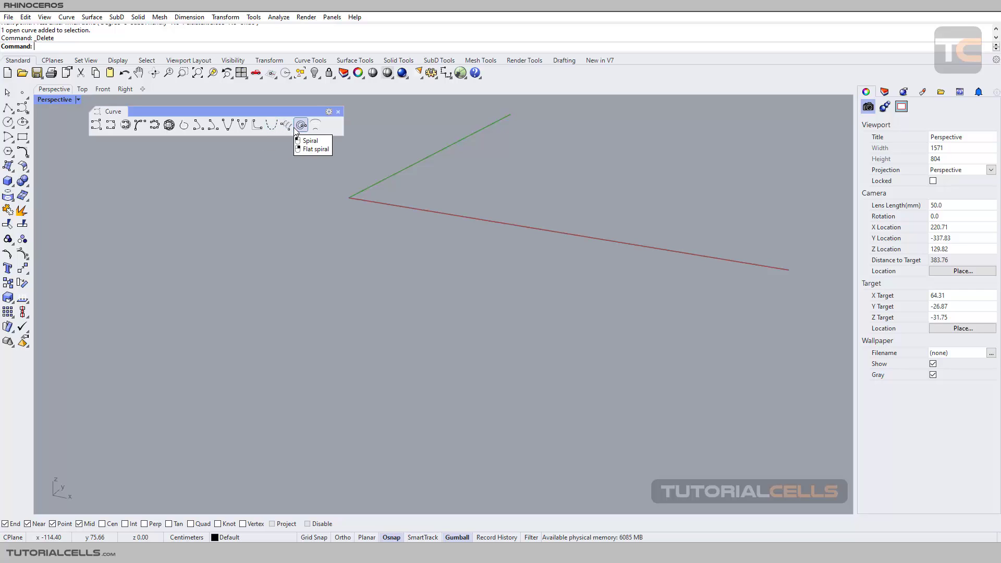
Step: Draw a 20-turn helix along a 140 cm axis, sizing it by radius
{"action": "left_click", "coordinate": [282, 127]}
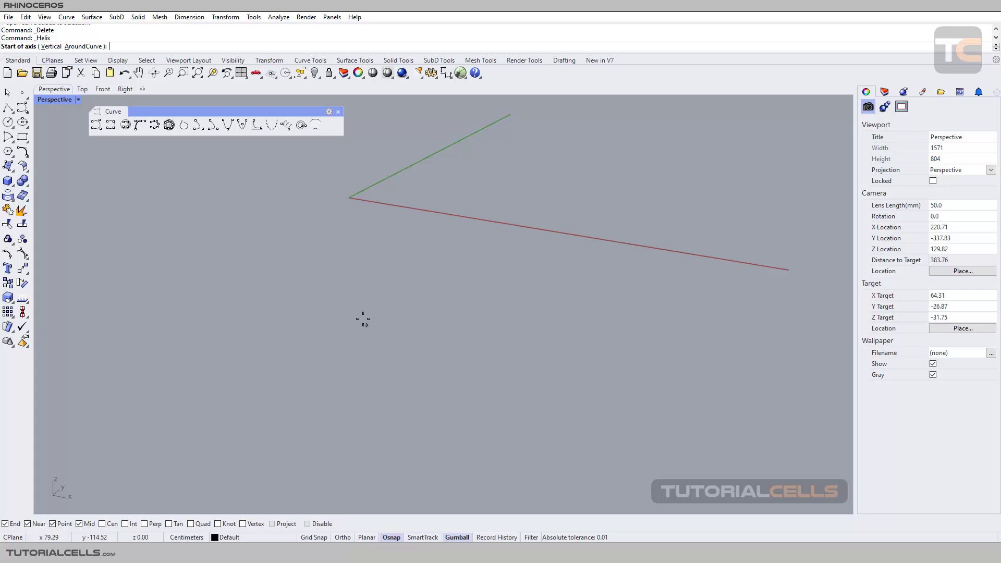
{"action": "left_click", "coordinate": [360, 314]}
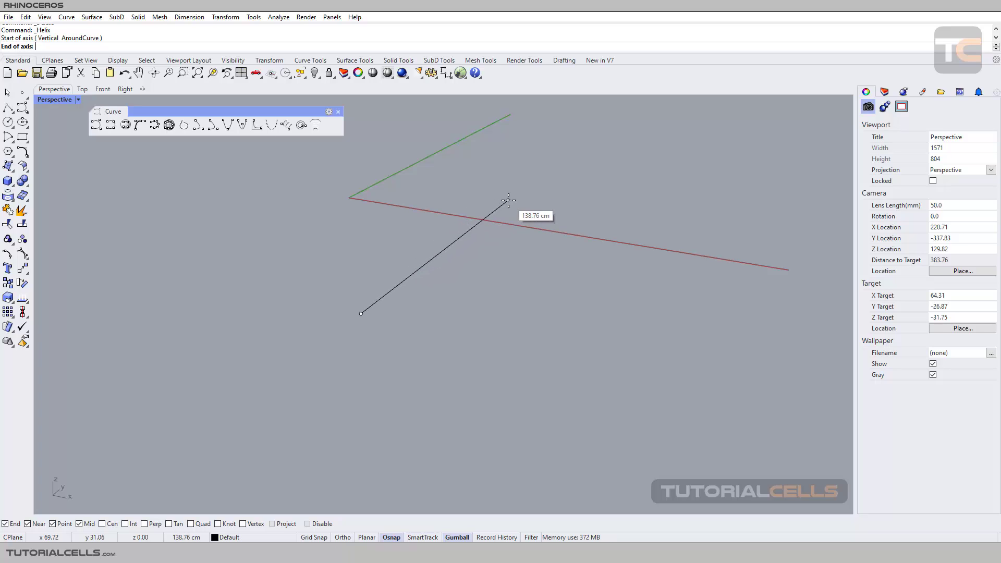
{"action": "type", "text": "140"}
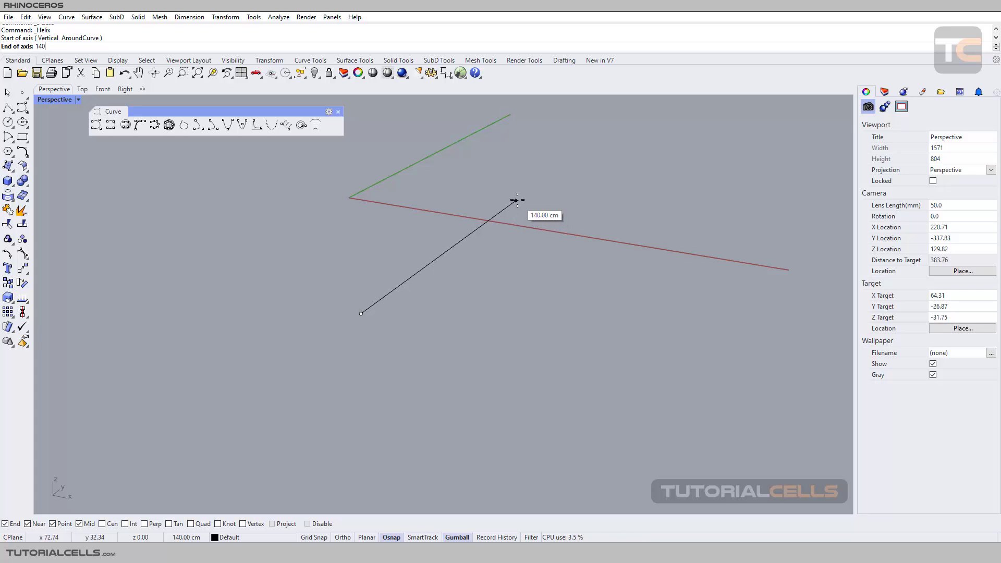
{"action": "left_click", "coordinate": [516, 201]}
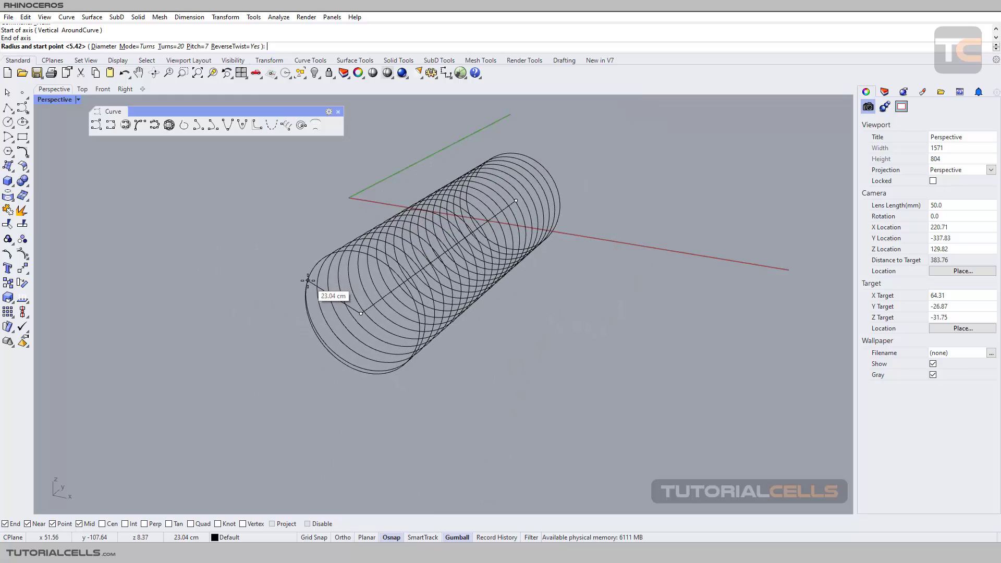
{"action": "left_click", "coordinate": [104, 46]}
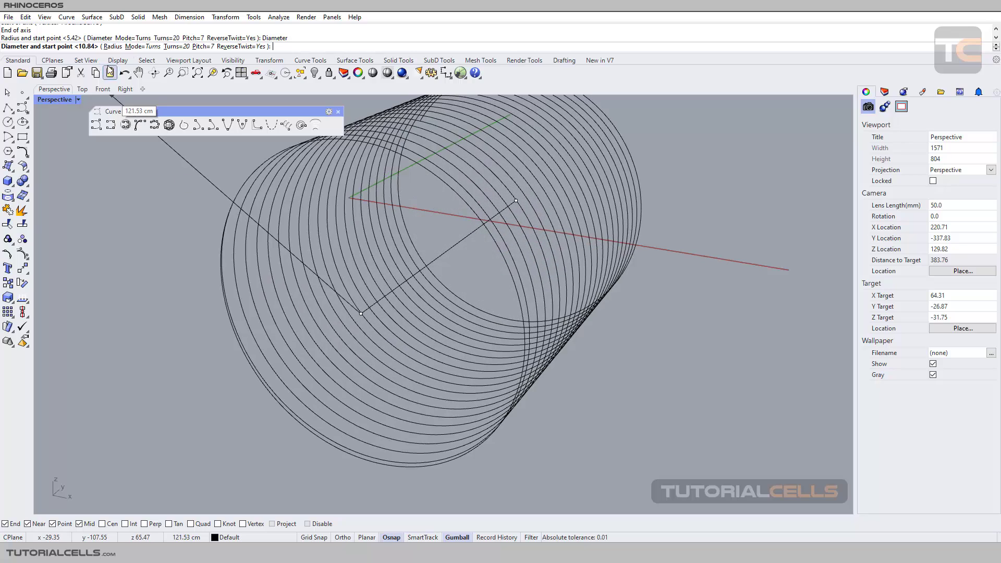
{"action": "left_click", "coordinate": [110, 47]}
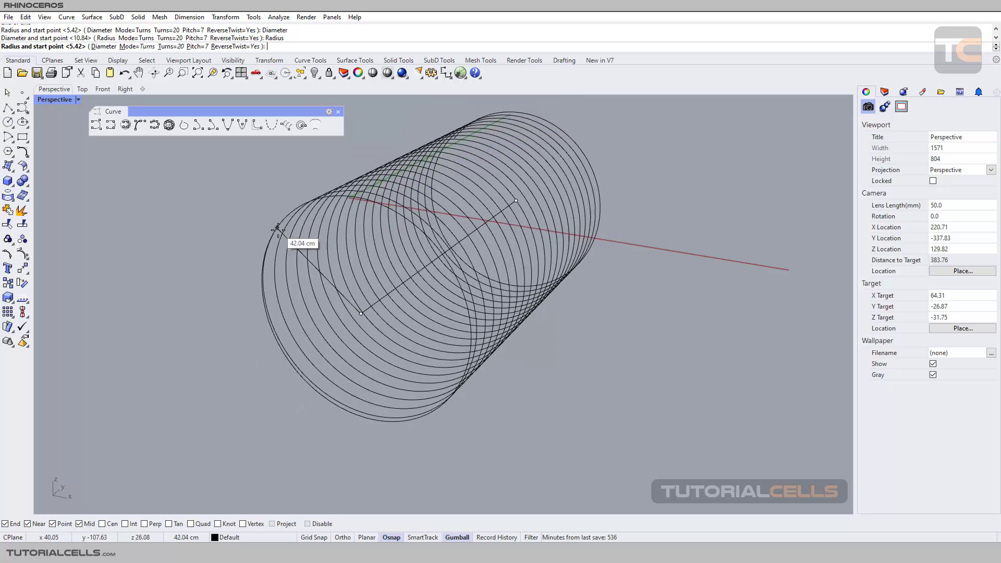
{"action": "left_click", "coordinate": [350, 256]}
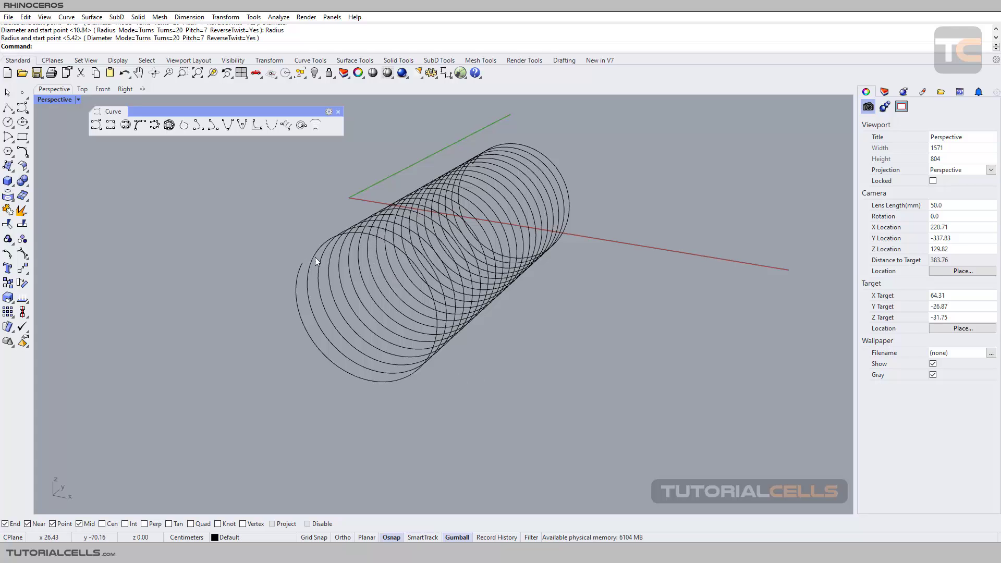
{"action": "scroll", "coordinate": [328, 261], "scroll_direction": "down", "scroll_amount": 5}
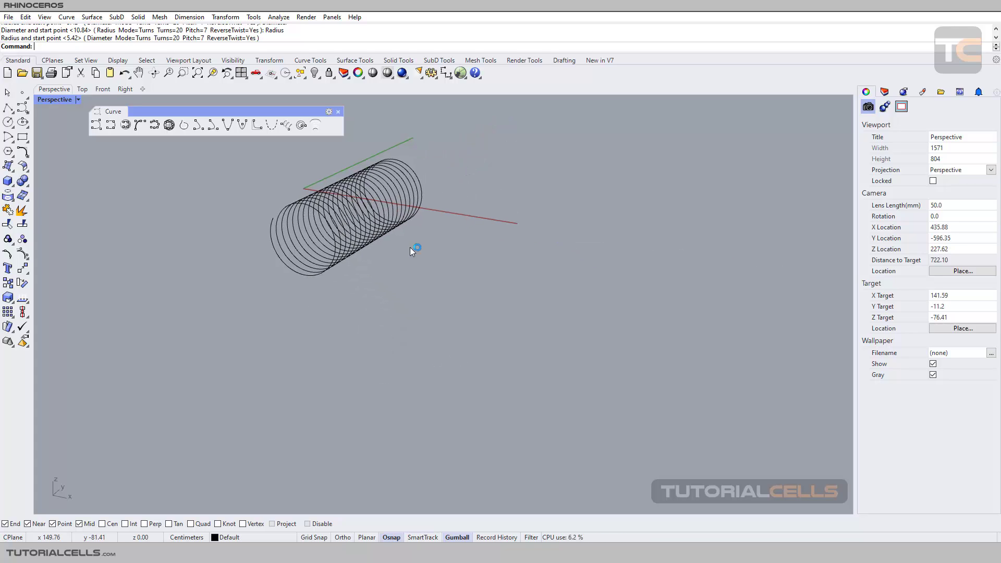
Step: Repeat Helix to add a slimmer 40-turn helix beside the first
{"action": "key", "text": "Return"}
{"action": "left_click", "coordinate": [388, 326]}
{"action": "left_click", "coordinate": [531, 212]}
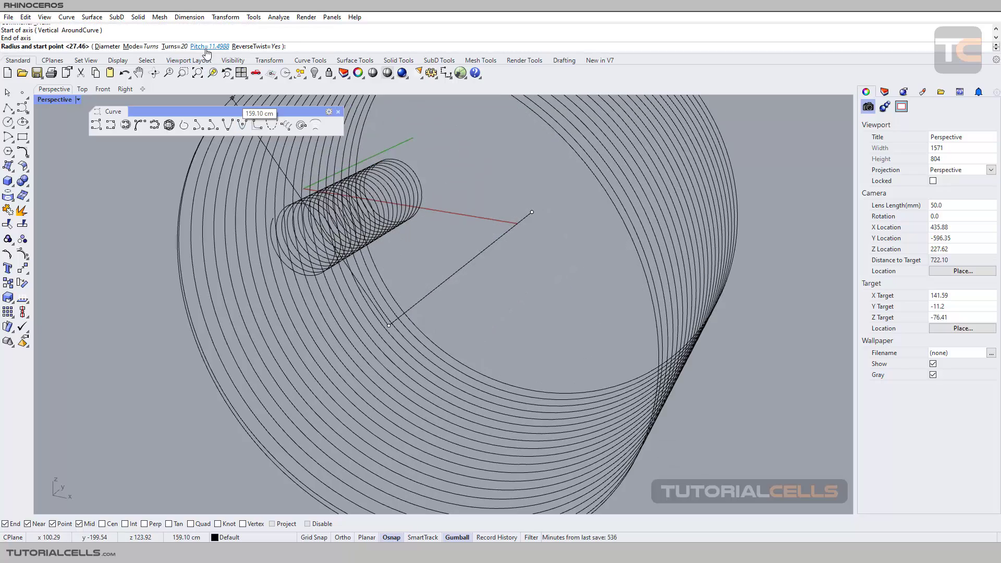
{"action": "left_click", "coordinate": [173, 45]}
{"action": "type", "text": "40"}
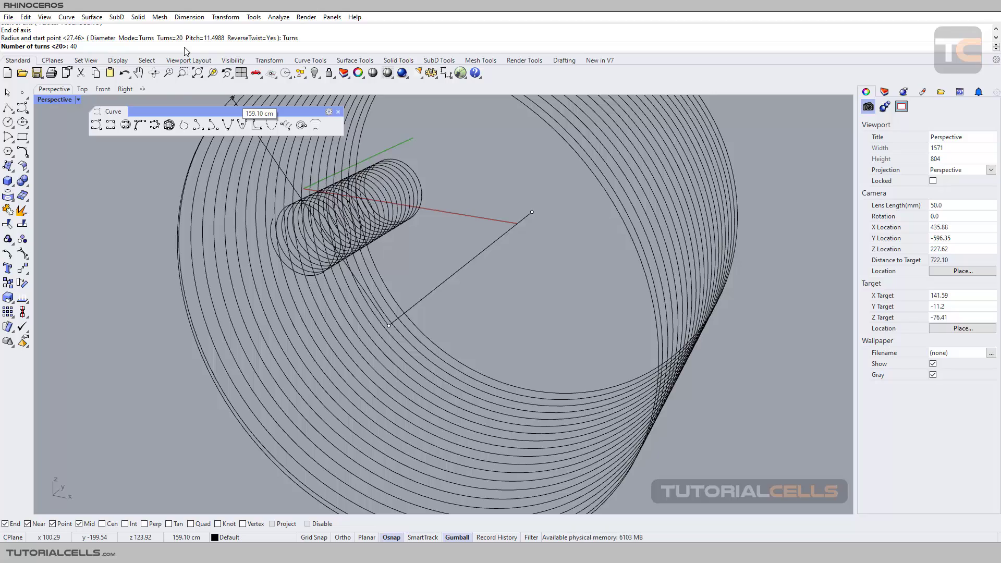
{"action": "key", "text": "Return"}
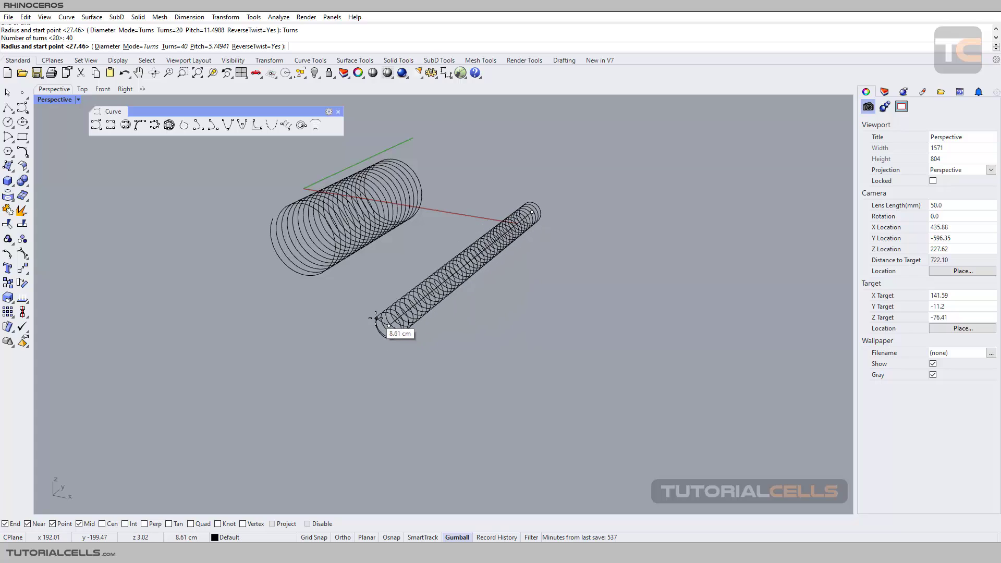
{"action": "left_click", "coordinate": [374, 316]}
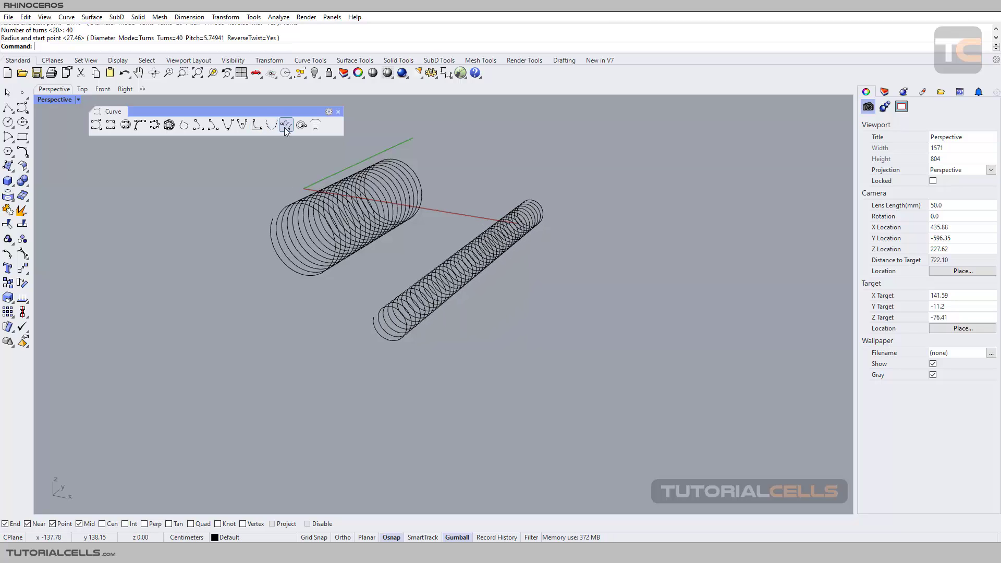
Step: Draw a tall vertical 40-turn helix to the right of the lying helices
{"action": "left_click", "coordinate": [262, 127]}
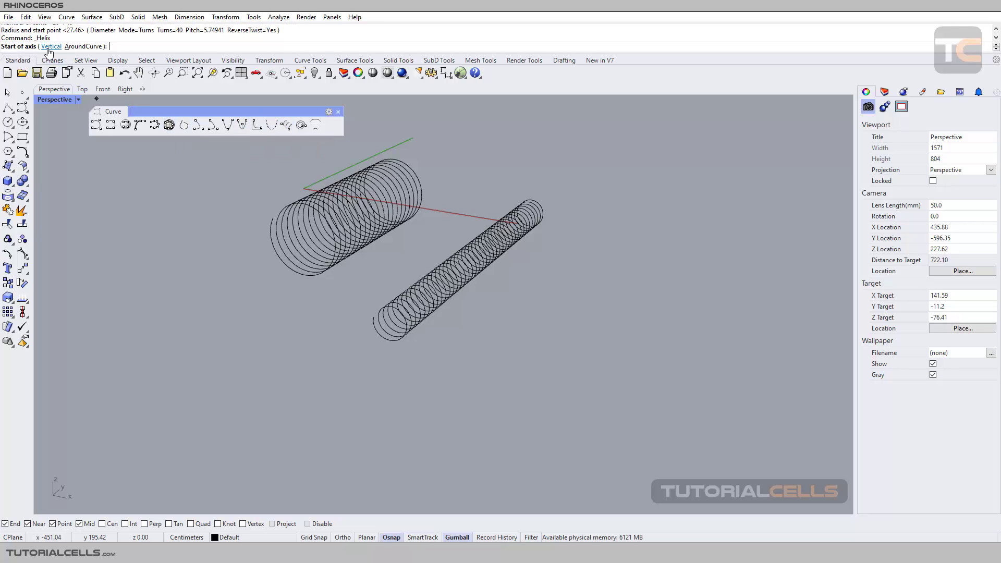
{"action": "right_click", "coordinate": [288, 128]}
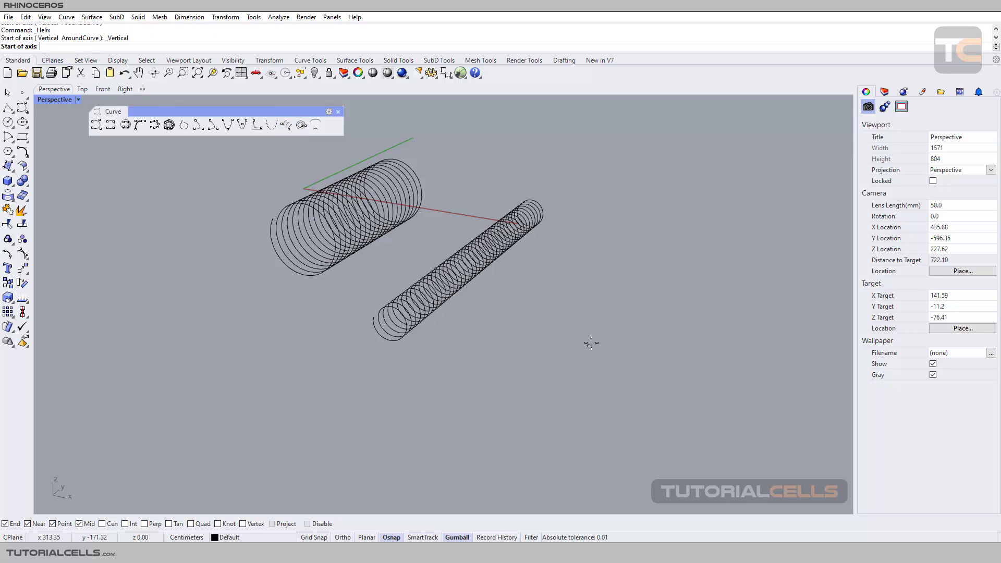
{"action": "left_click", "coordinate": [615, 307]}
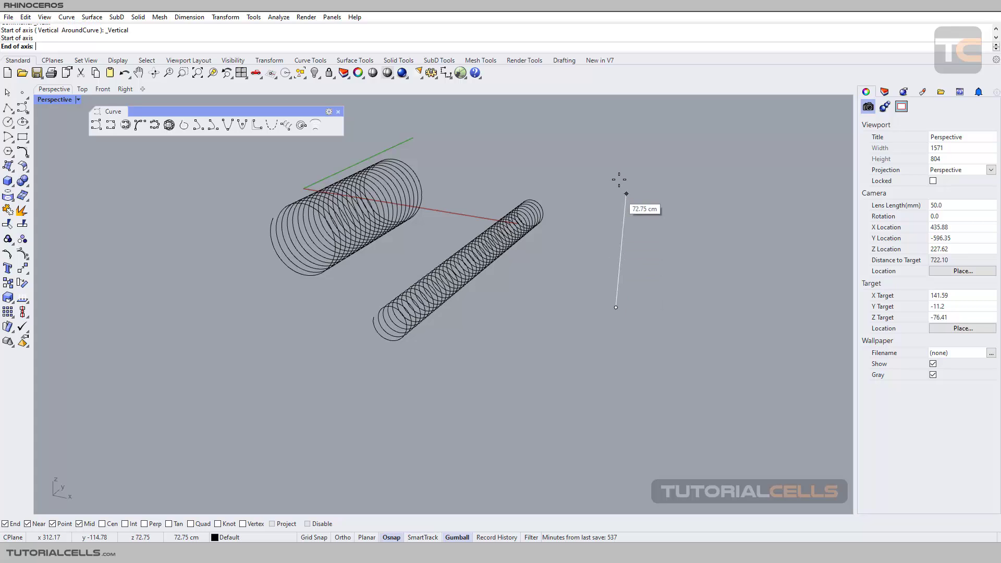
{"action": "scroll", "coordinate": [629, 165], "scroll_direction": "down", "scroll_amount": 2}
{"action": "left_click", "coordinate": [626, 158]}
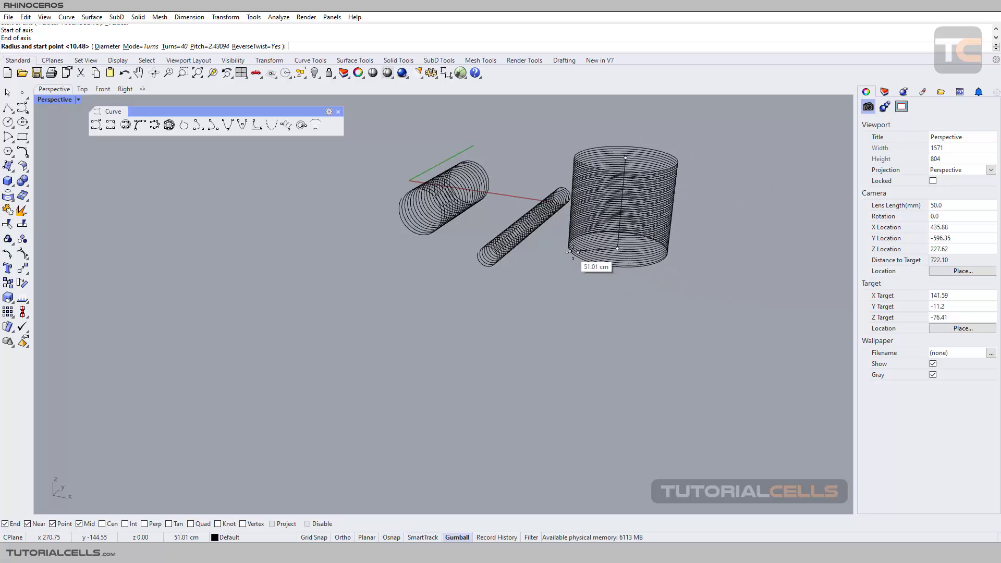
{"action": "left_click", "coordinate": [610, 264]}
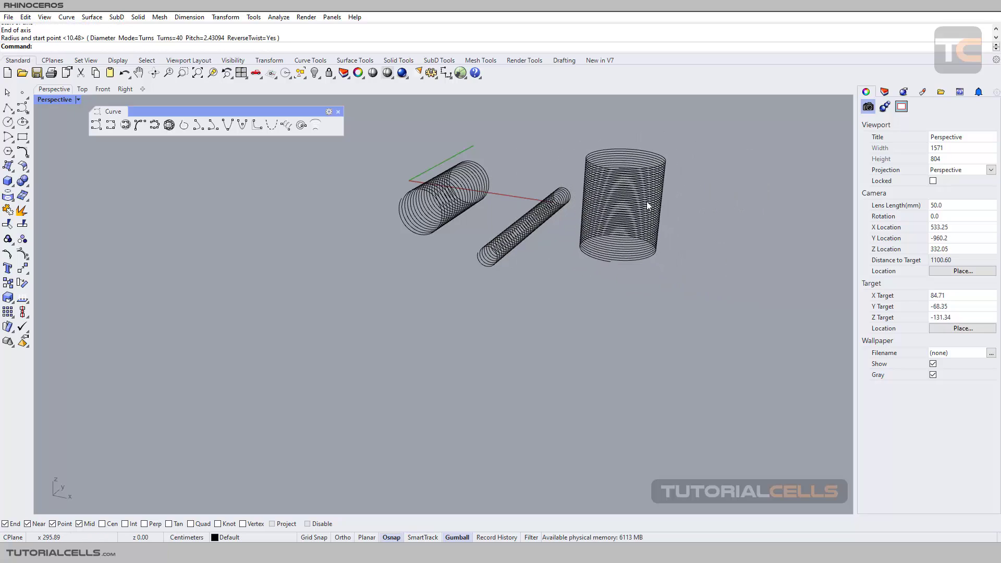
{"action": "scroll", "coordinate": [557, 211], "scroll_direction": "up", "scroll_amount": 3}
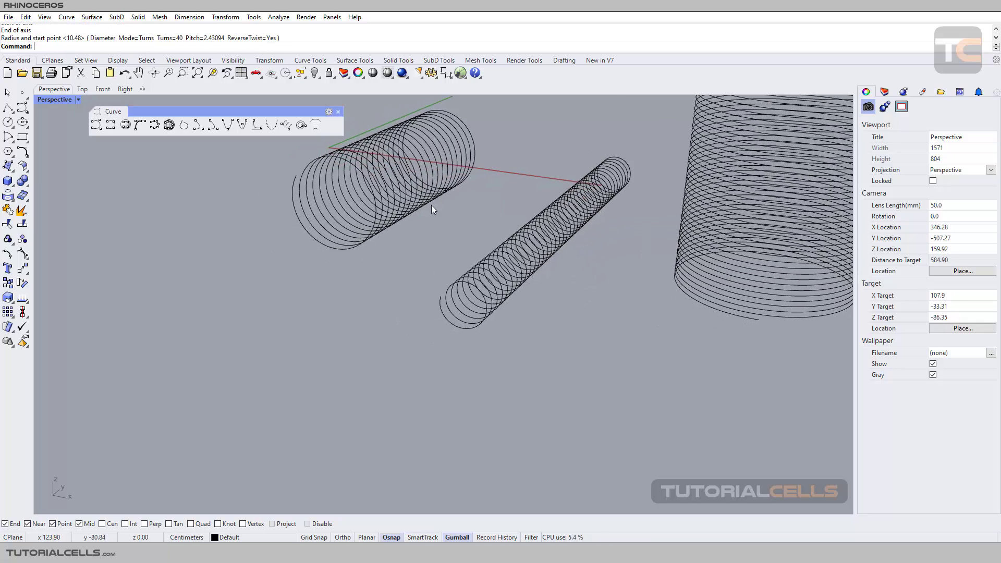
Step: Draw a five-point freeform curve in the Perspective viewport
{"action": "left_click", "coordinate": [259, 125]}
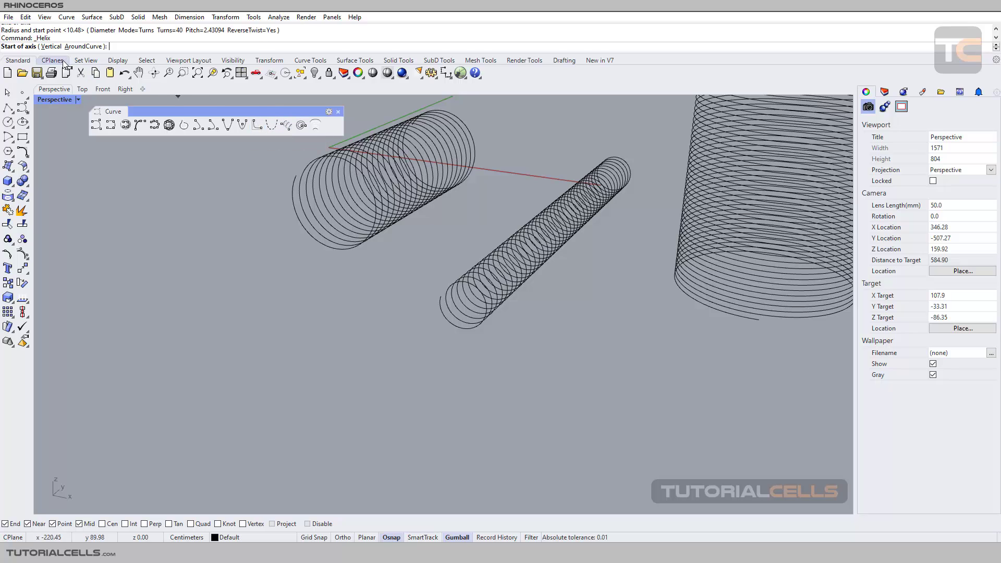
{"action": "scroll", "coordinate": [169, 174], "scroll_direction": "down", "scroll_amount": 1}
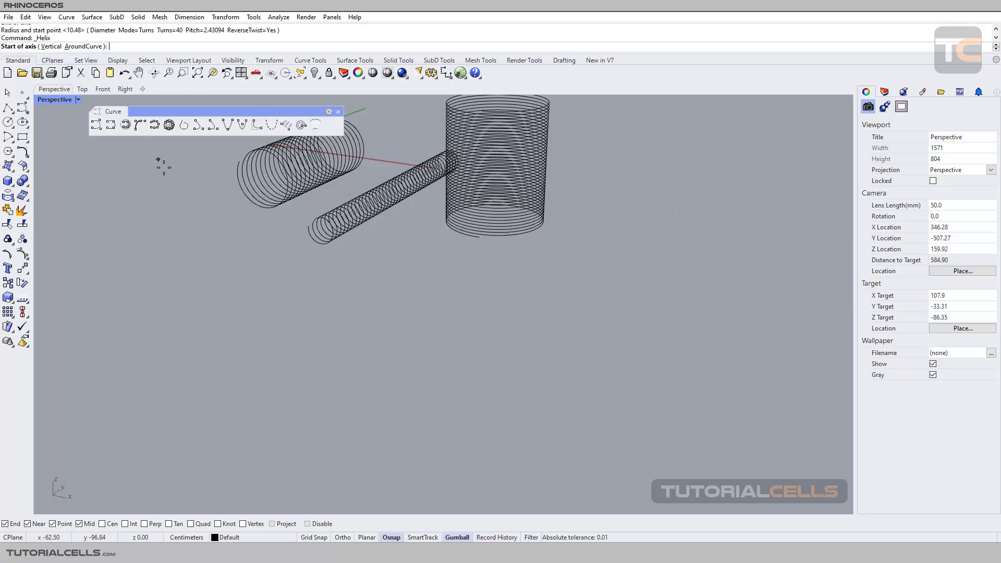
{"action": "scroll", "coordinate": [264, 204], "scroll_direction": "down", "scroll_amount": 1}
{"action": "scroll", "coordinate": [264, 204], "scroll_direction": "down", "scroll_amount": 1}
{"action": "left_click", "coordinate": [25, 108]}
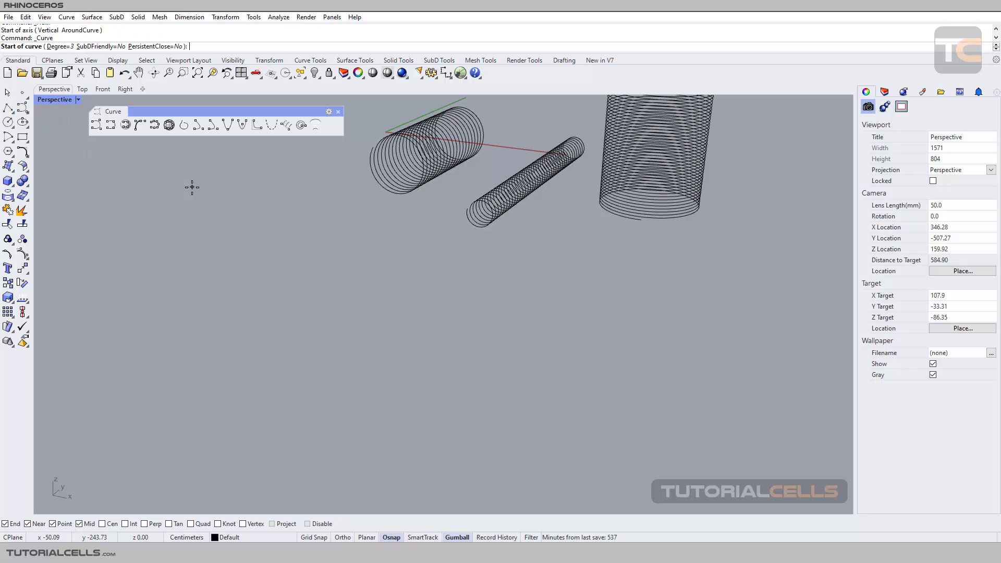
{"action": "left_click", "coordinate": [199, 169]}
{"action": "left_click", "coordinate": [164, 220]}
{"action": "left_click", "coordinate": [276, 318]}
{"action": "left_click", "coordinate": [397, 291]}
{"action": "left_click", "coordinate": [483, 394]}
{"action": "key", "text": "Return"}
Step: Reshape the freeform curve by dragging one control point downward
{"action": "mouse_move", "coordinate": [444, 351]}
{"action": "right_mouse_down"}
{"action": "mouse_move", "coordinate": [326, 281]}
{"action": "mouse_move", "coordinate": [324, 294]}
{"action": "right_mouse_up"}
{"action": "left_click", "coordinate": [334, 268]}
{"action": "left_click", "coordinate": [299, 291]}
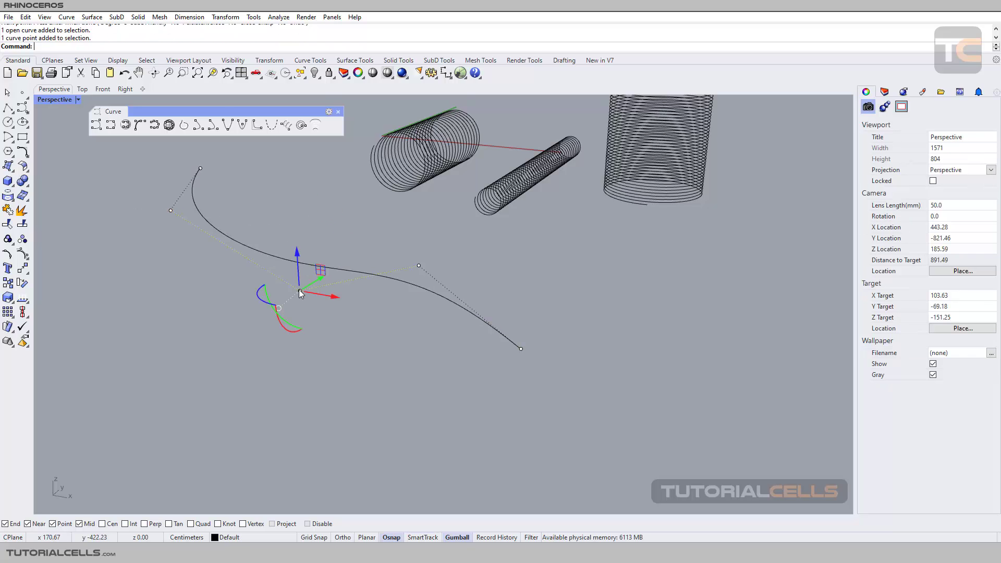
{"action": "left_click_drag", "start_coordinate": [300, 252], "coordinate": [309, 363]}
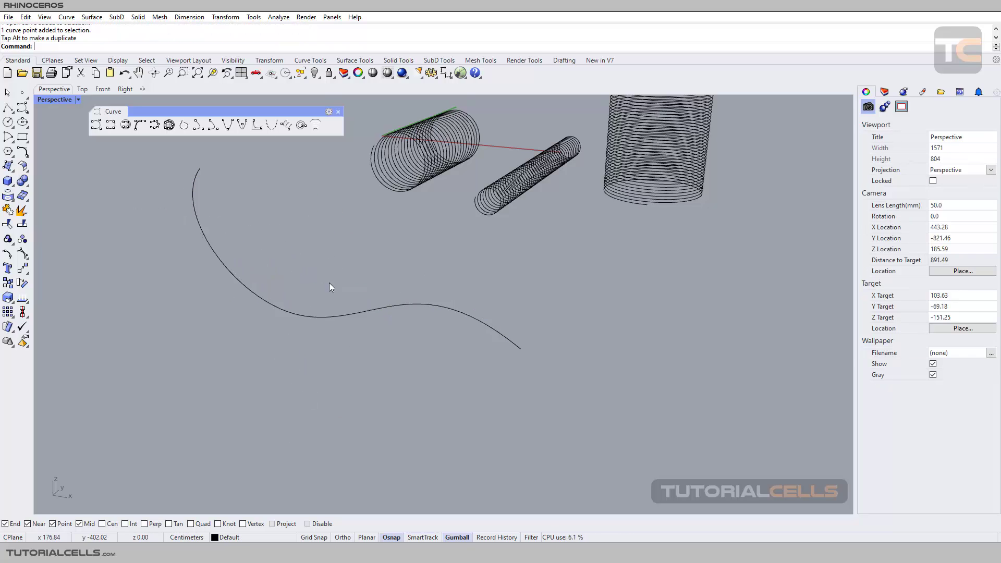
{"action": "left_click", "coordinate": [331, 316]}
{"action": "right_click_drag", "start_coordinate": [331, 317], "coordinate": [317, 287]}
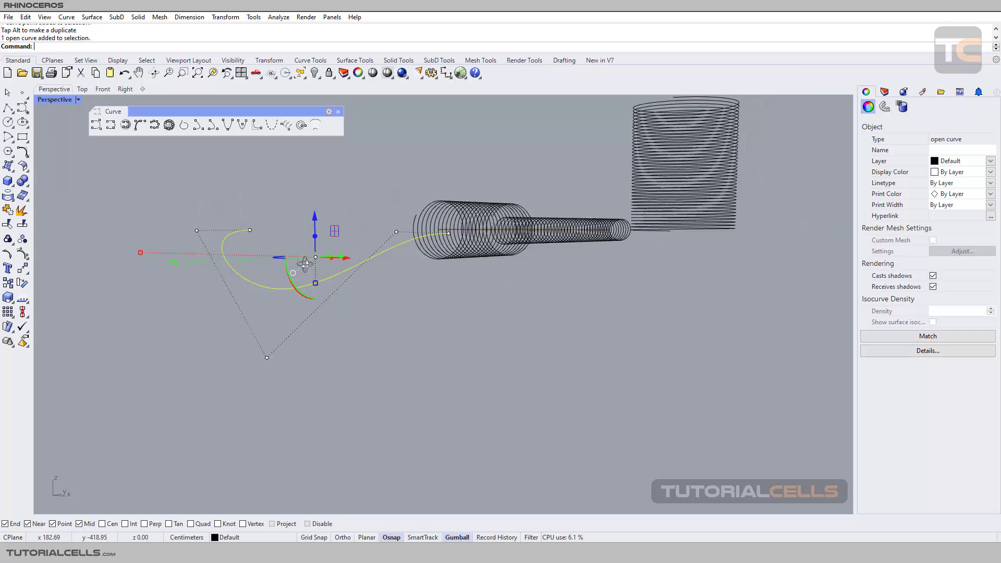
Step: Wrap a helix around the freeform curve, then window-select all four helices
{"action": "left_click", "coordinate": [279, 202]}
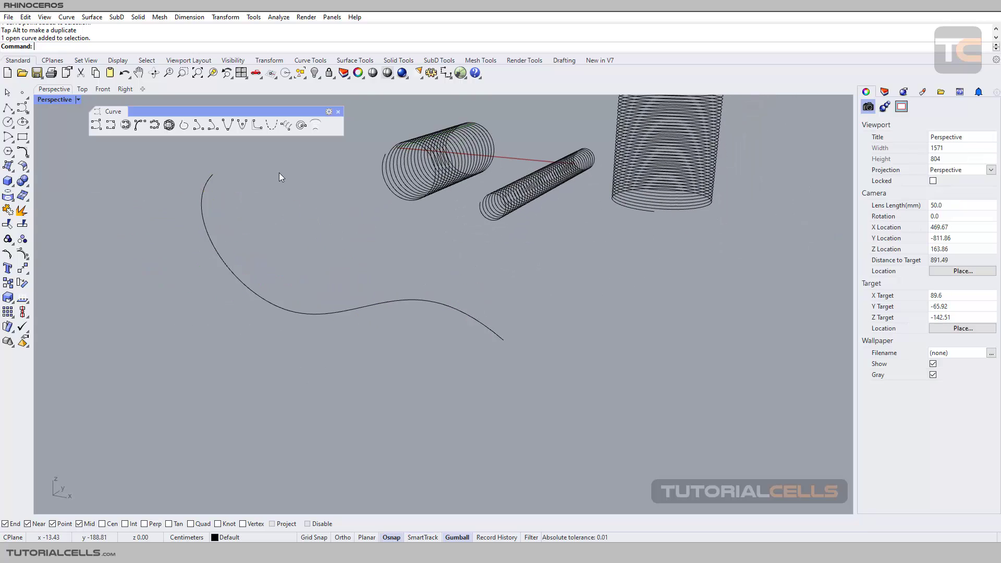
{"action": "left_click", "coordinate": [288, 127]}
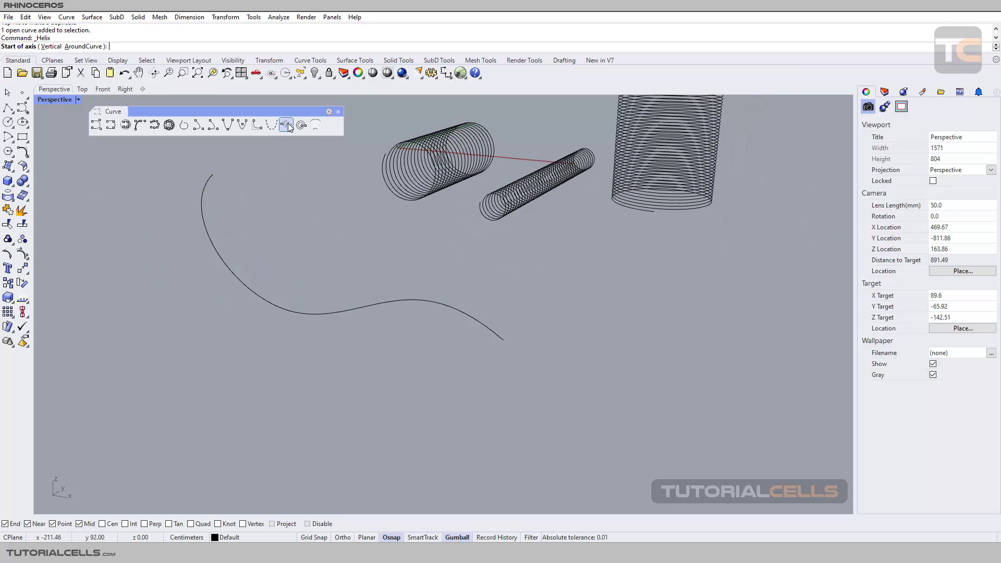
{"action": "left_click", "coordinate": [83, 48]}
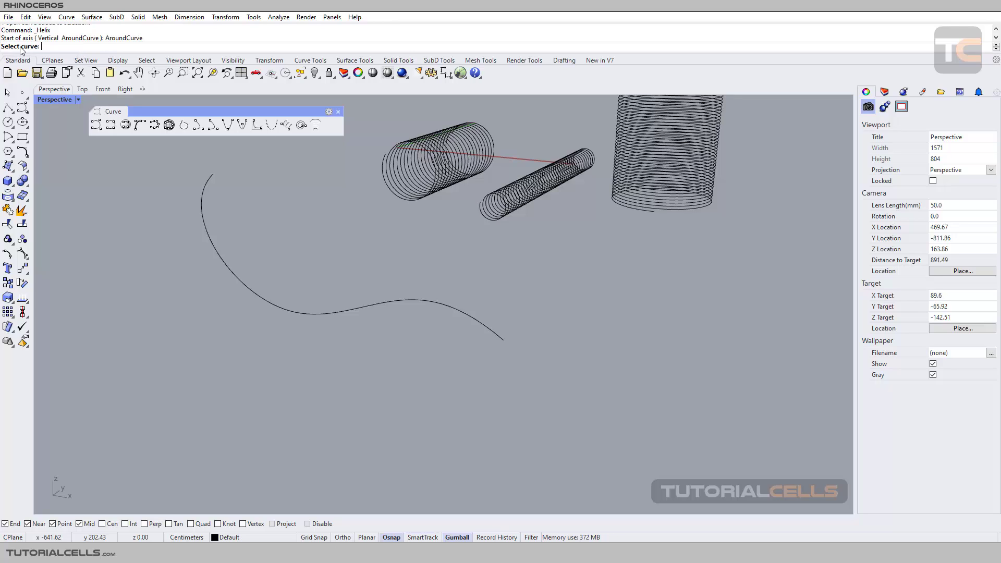
{"action": "left_click", "coordinate": [235, 268]}
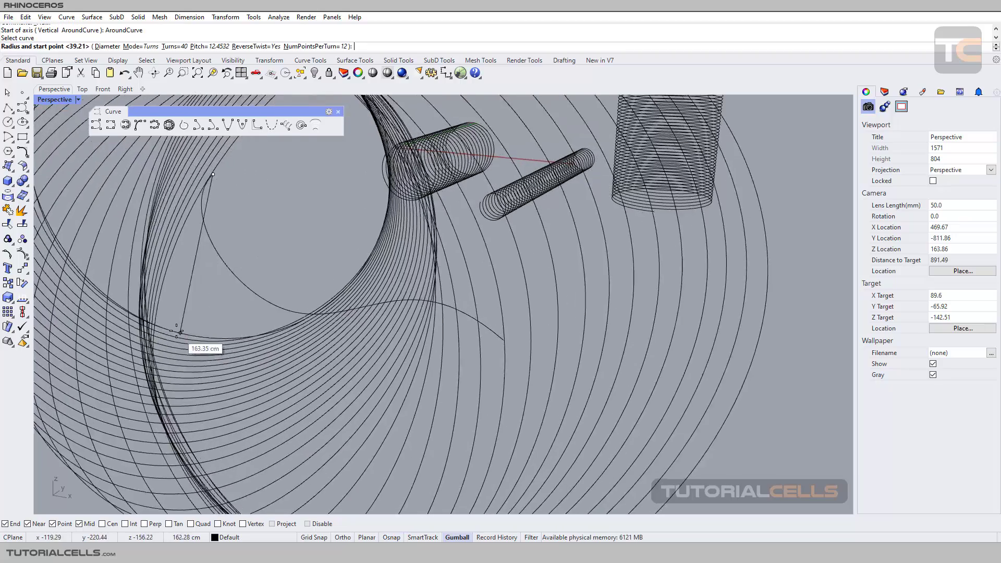
{"action": "left_click", "coordinate": [210, 201]}
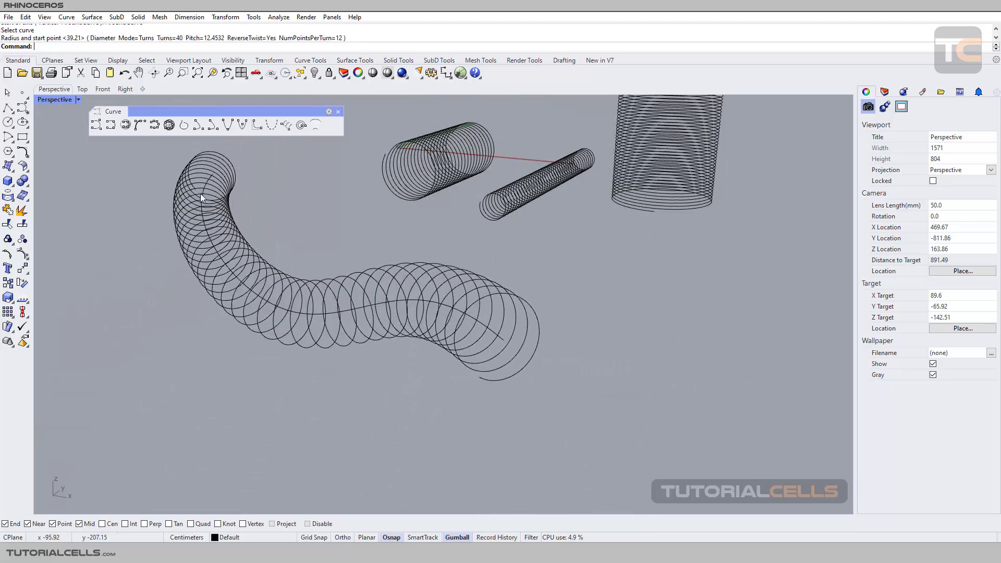
{"action": "mouse_move", "coordinate": [211, 201]}
{"action": "right_mouse_down"}
{"action": "mouse_move", "coordinate": [243, 234]}
{"action": "mouse_move", "coordinate": [289, 243]}
{"action": "right_mouse_up"}
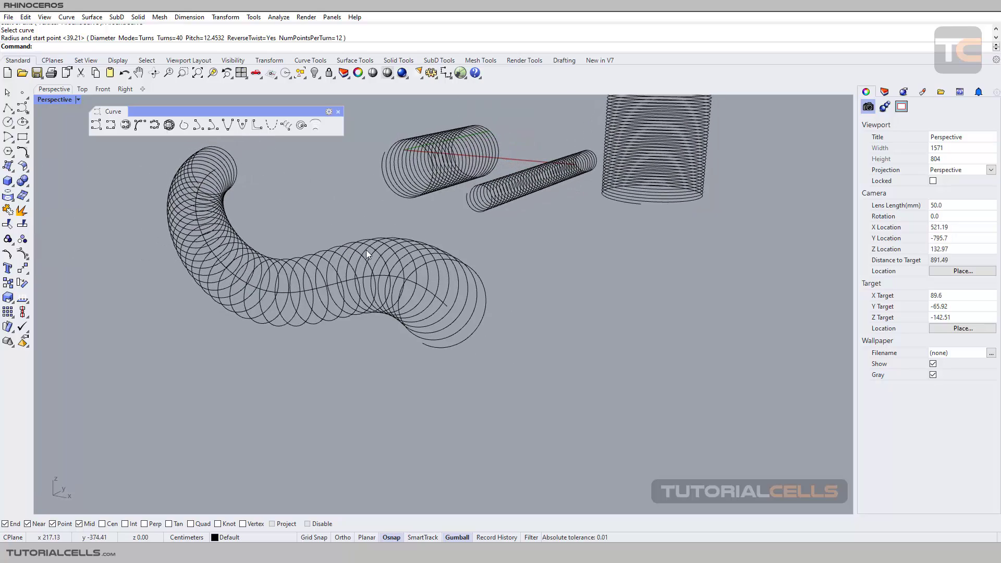
{"action": "scroll", "coordinate": [485, 225], "scroll_direction": "down", "scroll_amount": 3}
{"action": "mouse_move", "coordinate": [710, 138]}
{"action": "left_mouse_down"}
{"action": "mouse_move", "coordinate": [445, 263]}
{"action": "mouse_move", "coordinate": [415, 287]}
{"action": "left_mouse_up"}
Step: Delete the selected helices, clearing the viewport
{"action": "key", "text": "Delete"}
{"action": "key", "text": "Delete"}
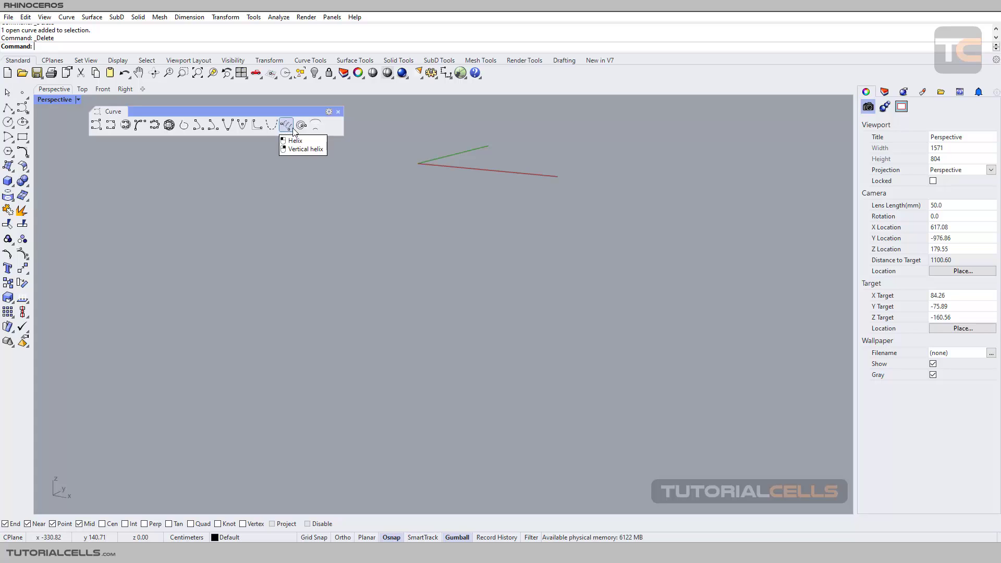
{"action": "scroll", "coordinate": [399, 158], "scroll_direction": "up", "scroll_amount": 2}
{"action": "scroll", "coordinate": [420, 159], "scroll_direction": "up", "scroll_amount": 3}
{"action": "scroll", "coordinate": [423, 177], "scroll_direction": "up", "scroll_amount": 2}
Step: Draw a 40-turn conical spiral along the green axis, widening to radius 20
{"action": "left_click", "coordinate": [314, 126]}
{"action": "right_click_drag", "start_coordinate": [489, 185], "coordinate": [473, 299], "text": "shift"}
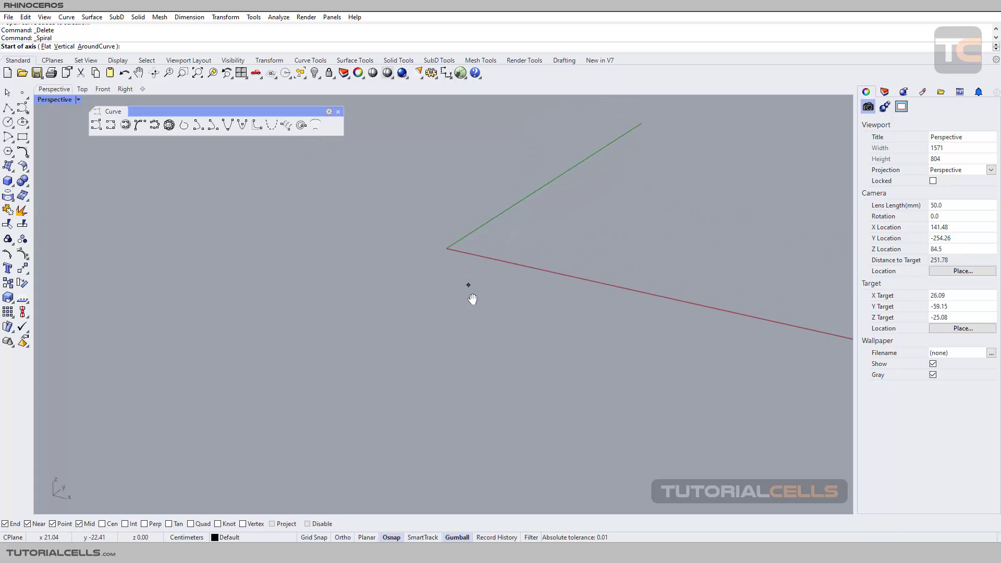
{"action": "right_click_drag", "start_coordinate": [449, 258], "coordinate": [438, 259]}
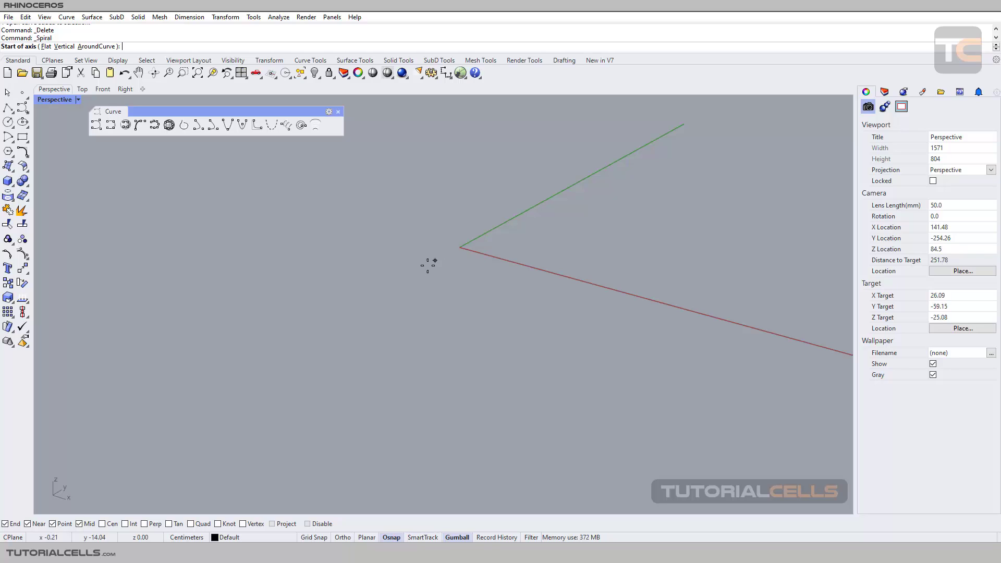
{"action": "left_click", "coordinate": [375, 295]}
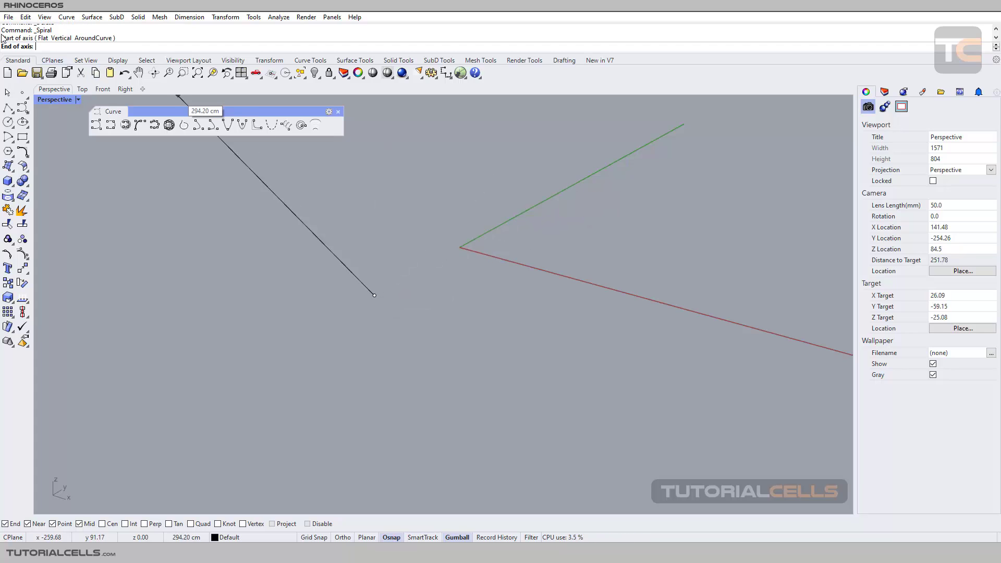
{"action": "left_click", "coordinate": [534, 207]}
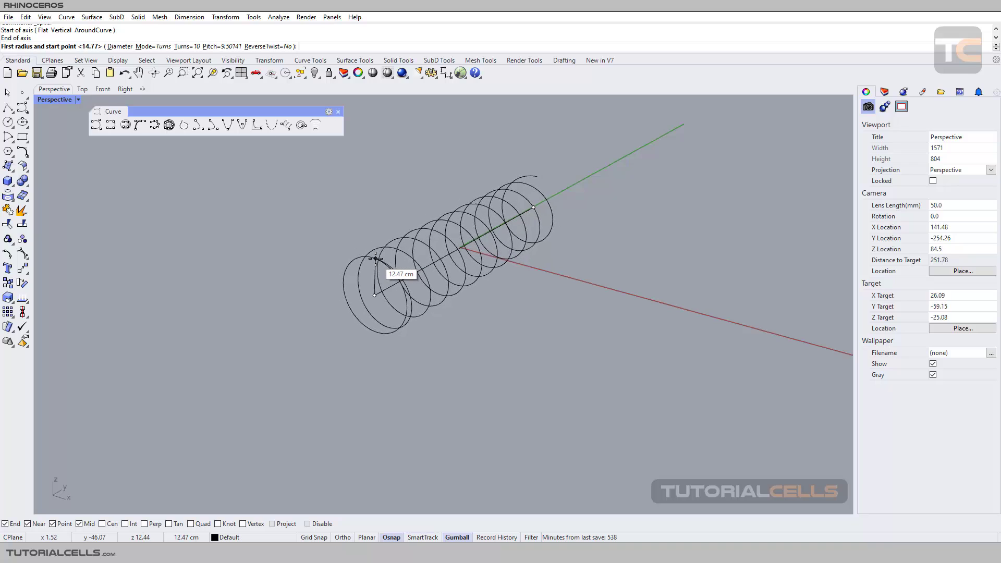
{"action": "left_click", "coordinate": [185, 47]}
{"action": "type", "text": "40"}
{"action": "key", "text": "Return"}
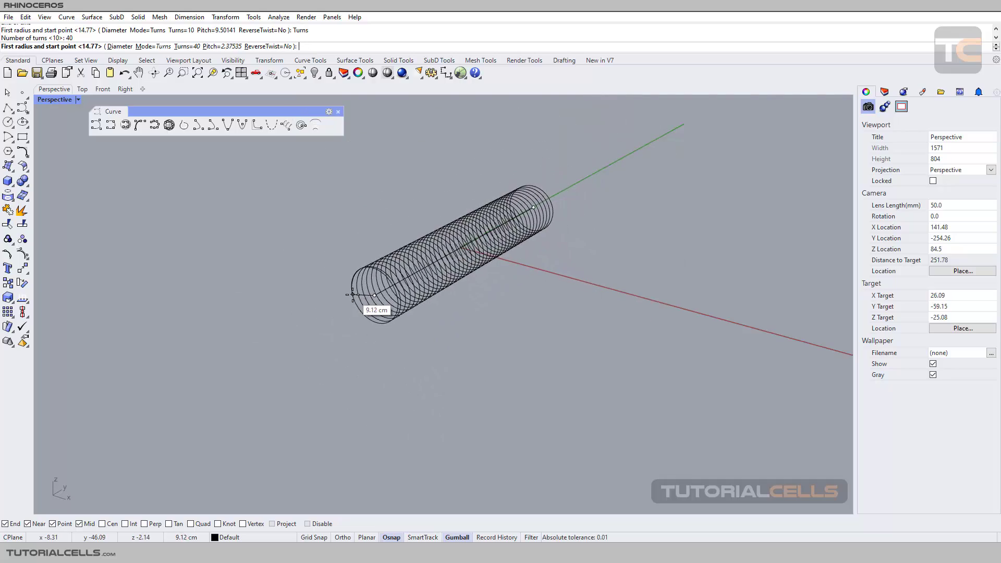
{"action": "left_click", "coordinate": [352, 294]}
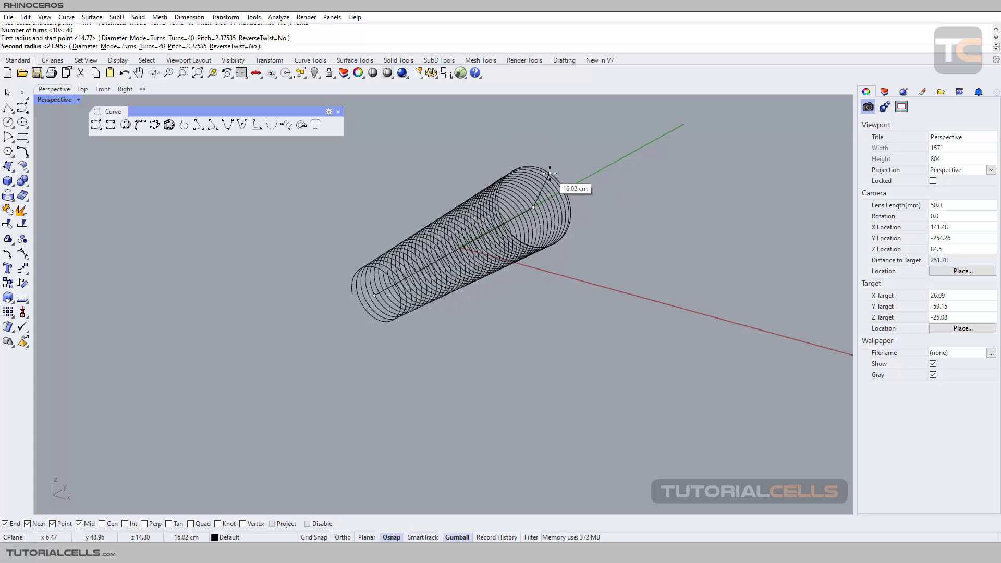
{"action": "type", "text": "20"}
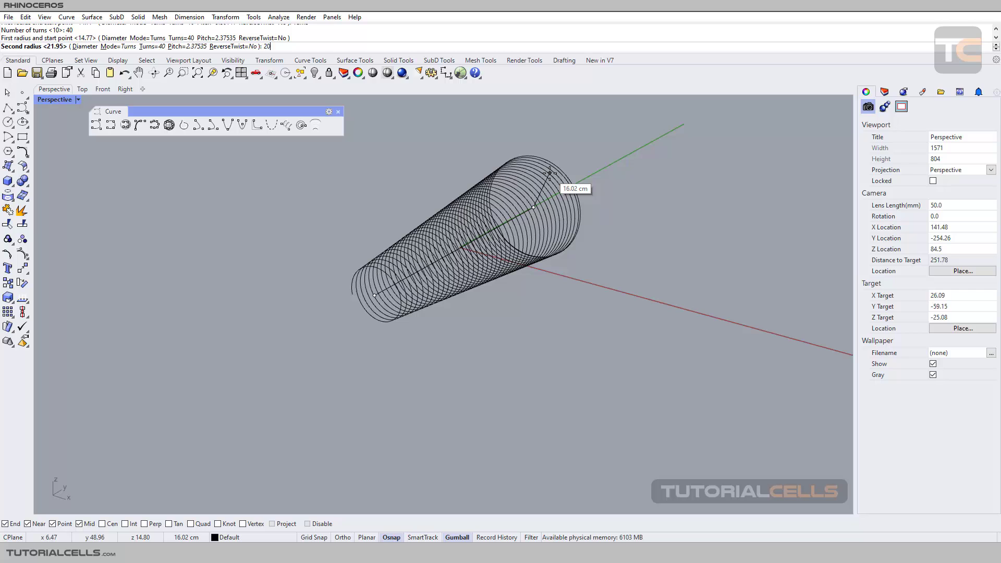
{"action": "key", "text": "Return"}
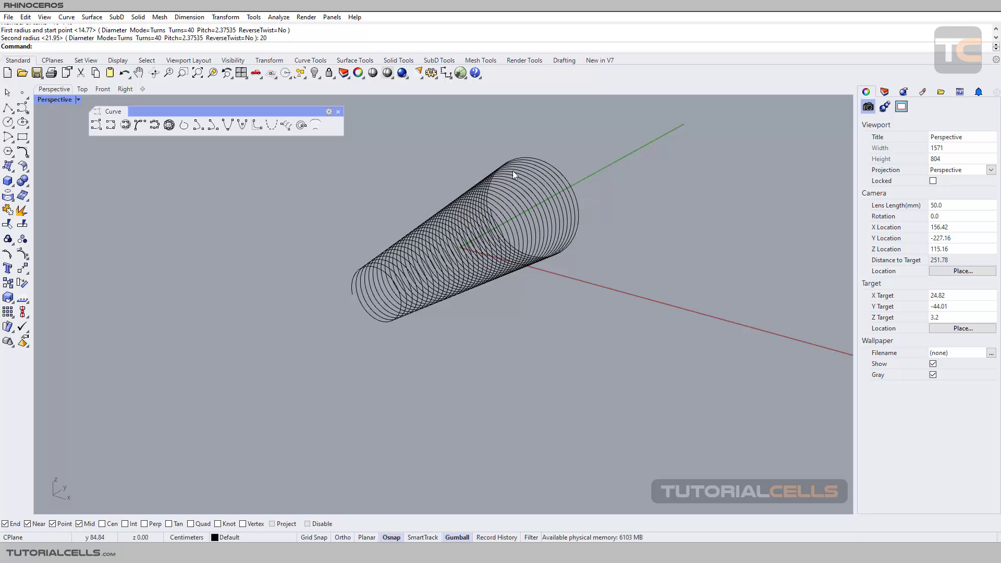
{"action": "right_click_drag", "start_coordinate": [423, 186], "coordinate": [466, 224]}
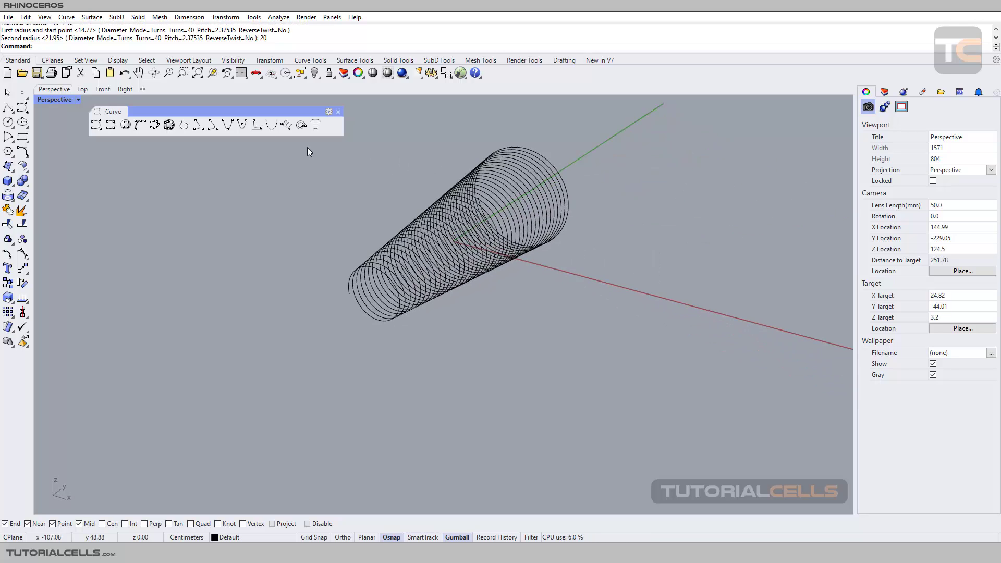
Step: Draw a flat spiral beside the conical one, from a wide outer radius to a small inner radius
{"action": "left_click", "coordinate": [302, 126]}
{"action": "left_click", "coordinate": [45, 46]}
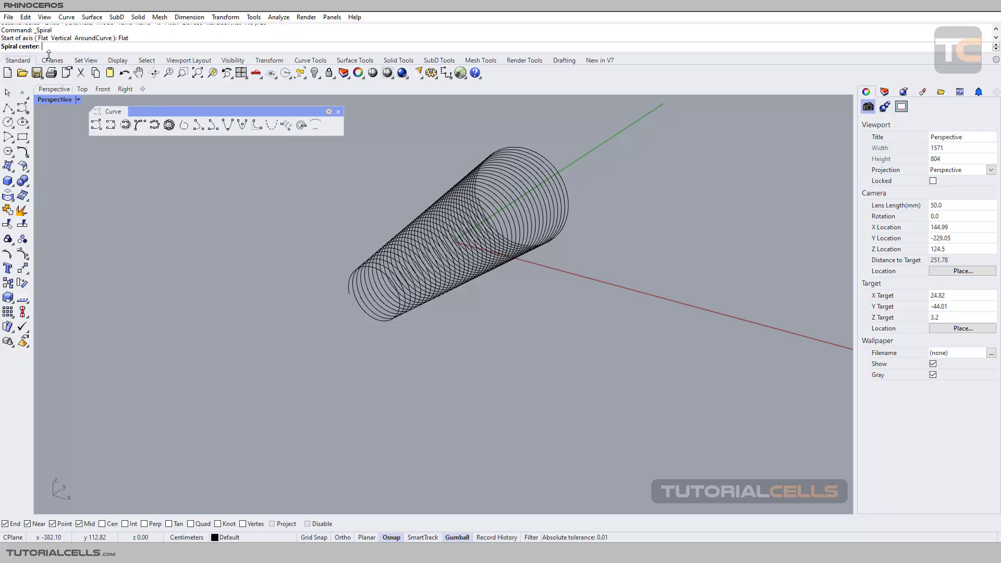
{"action": "scroll", "coordinate": [540, 290], "scroll_direction": "down", "scroll_amount": 3}
{"action": "scroll", "coordinate": [547, 299], "scroll_direction": "down", "scroll_amount": 1}
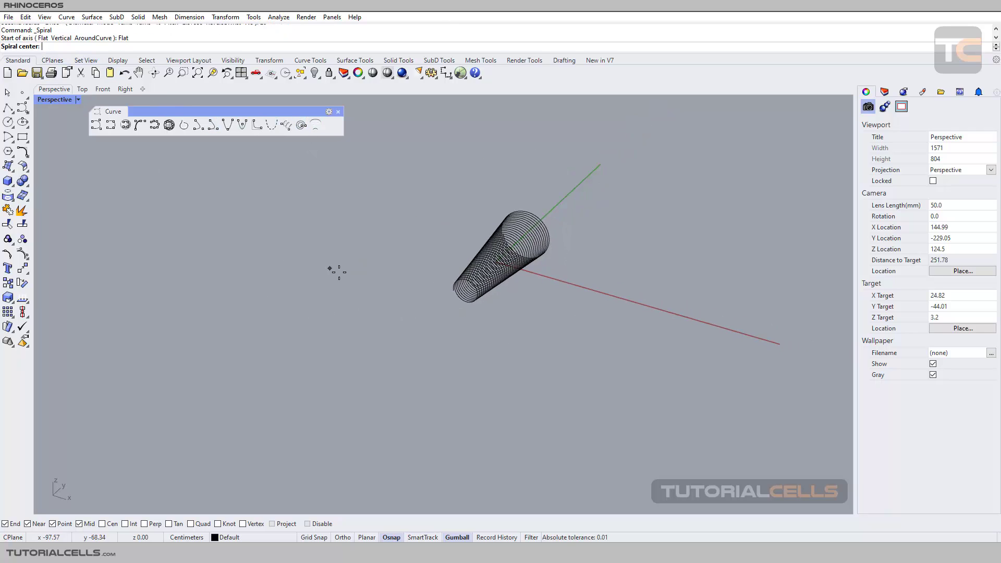
{"action": "left_click", "coordinate": [363, 281]}
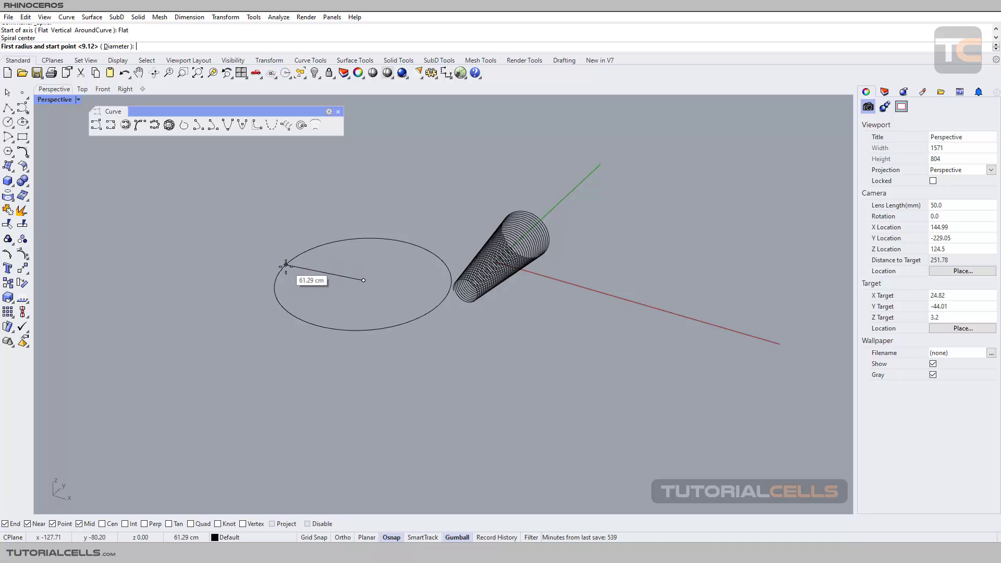
{"action": "left_click", "coordinate": [302, 274]}
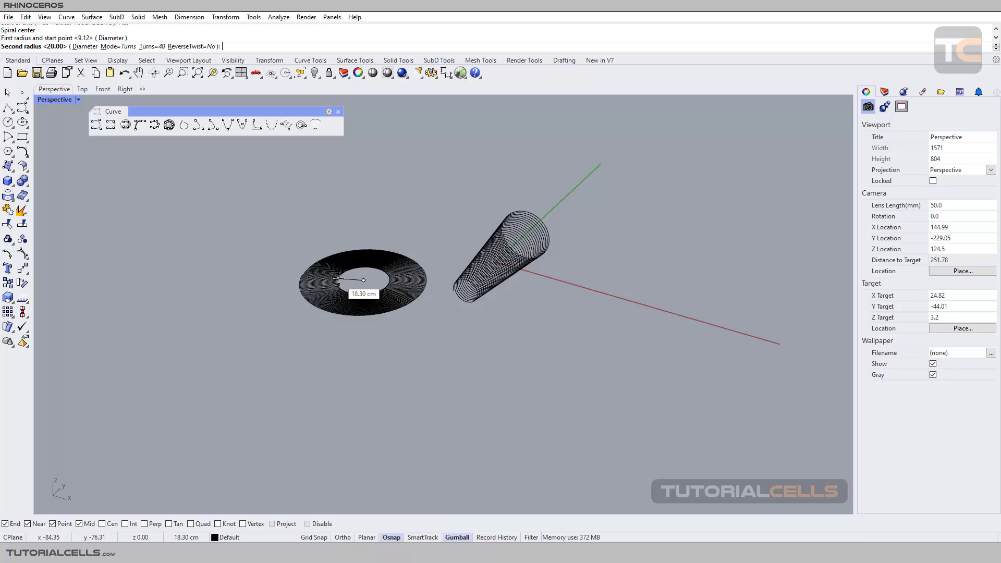
{"action": "scroll", "coordinate": [352, 280], "scroll_direction": "up", "scroll_amount": 2}
{"action": "scroll", "coordinate": [351, 280], "scroll_direction": "up", "scroll_amount": 2}
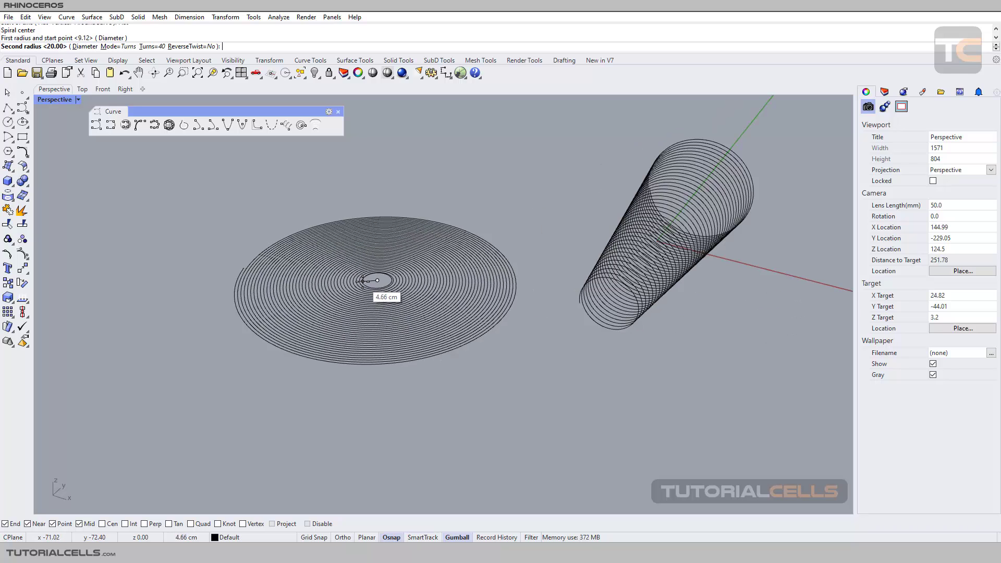
{"action": "left_click", "coordinate": [360, 280]}
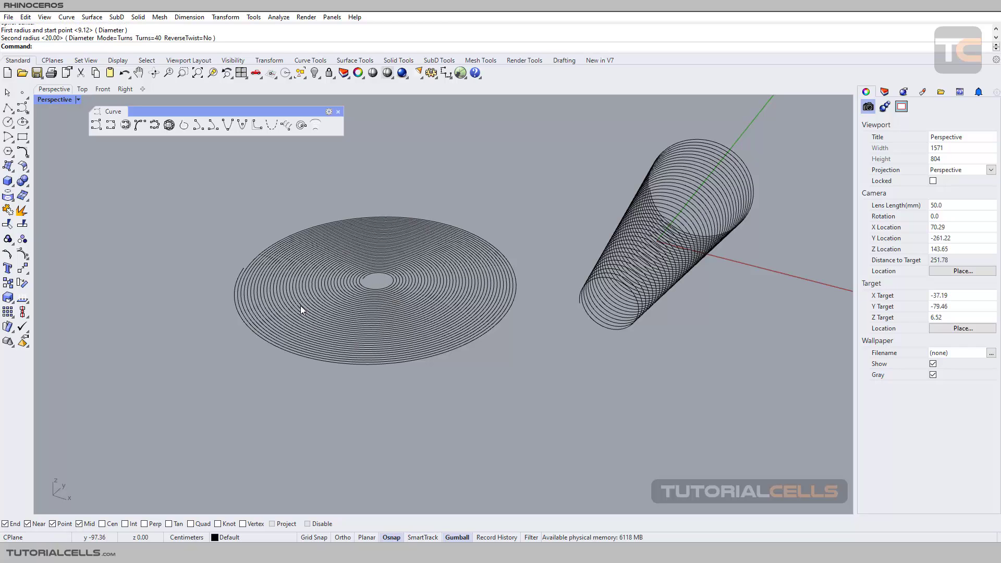
Step: Begin a new spiral, left waiting for its axis start point
{"action": "left_click", "coordinate": [300, 128]}
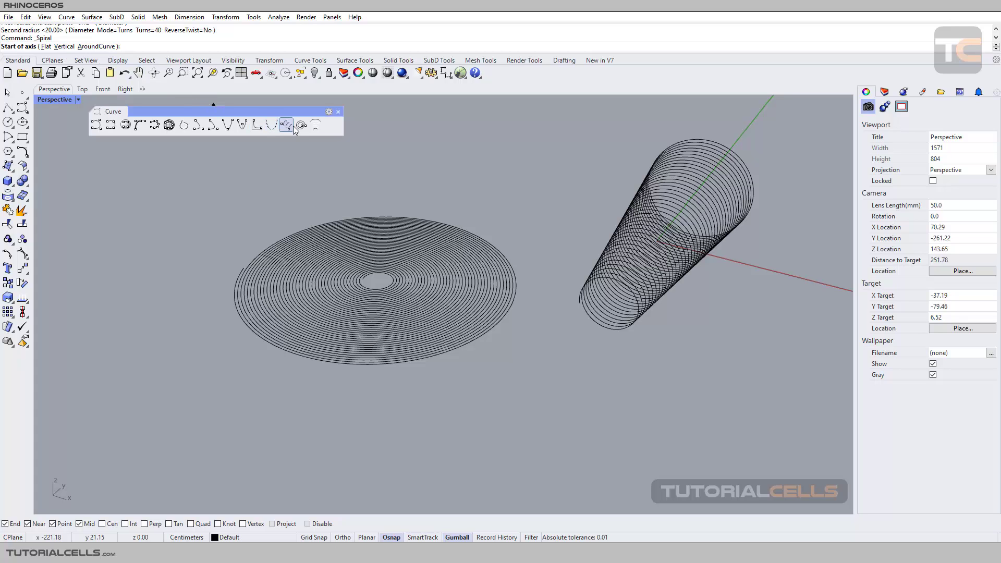
{"action": "scroll", "coordinate": [396, 208], "scroll_direction": "down", "scroll_amount": 3}
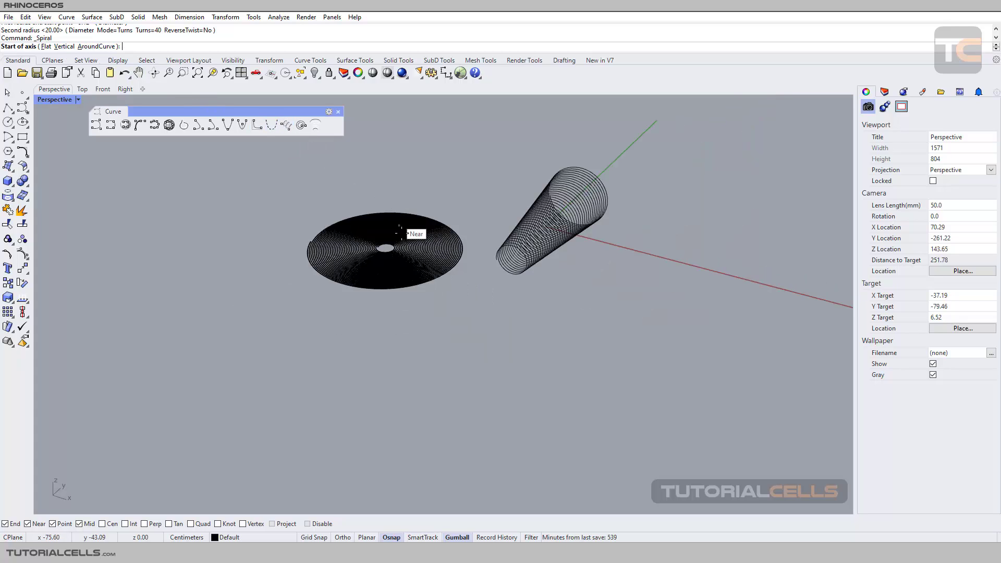
{"action": "scroll", "coordinate": [418, 246], "scroll_direction": "up", "scroll_amount": 3}
{"action": "scroll", "coordinate": [420, 259], "scroll_direction": "up", "scroll_amount": 2}
{"action": "scroll", "coordinate": [408, 273], "scroll_direction": "down", "scroll_amount": 2}
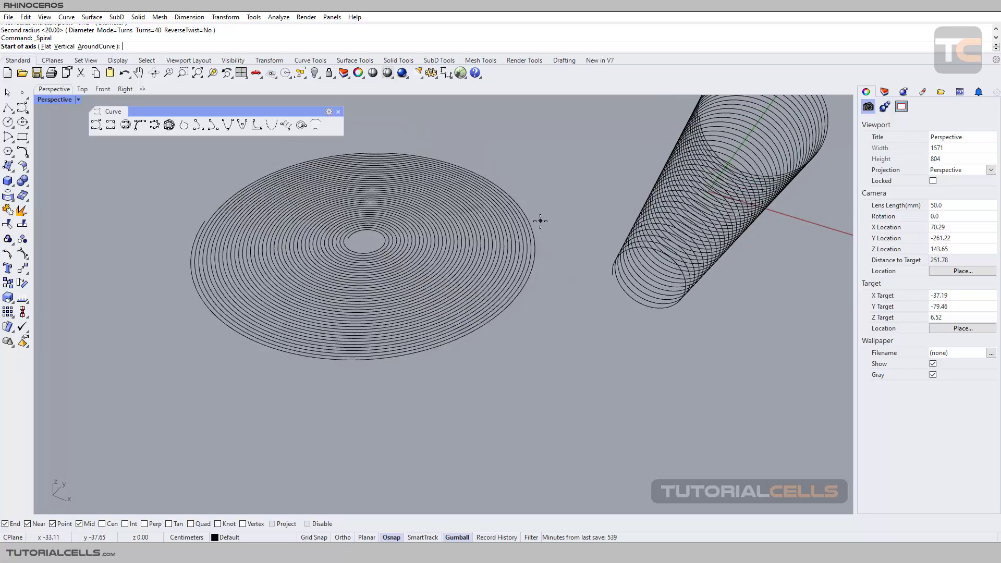
{"action": "scroll", "coordinate": [539, 222], "scroll_direction": "up", "scroll_amount": 2}
{"action": "scroll", "coordinate": [486, 248], "scroll_direction": "up", "scroll_amount": 2}
{"action": "scroll", "coordinate": [512, 208], "scroll_direction": "up", "scroll_amount": 2}
{"action": "scroll", "coordinate": [503, 211], "scroll_direction": "down", "scroll_amount": 3}
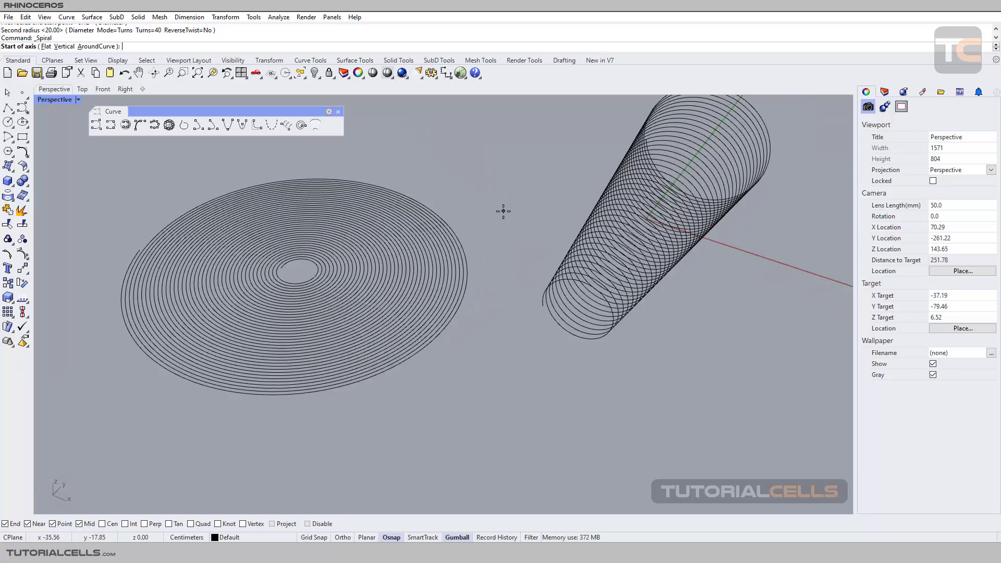
{"action": "scroll", "coordinate": [504, 211], "scroll_direction": "up", "scroll_amount": 1}
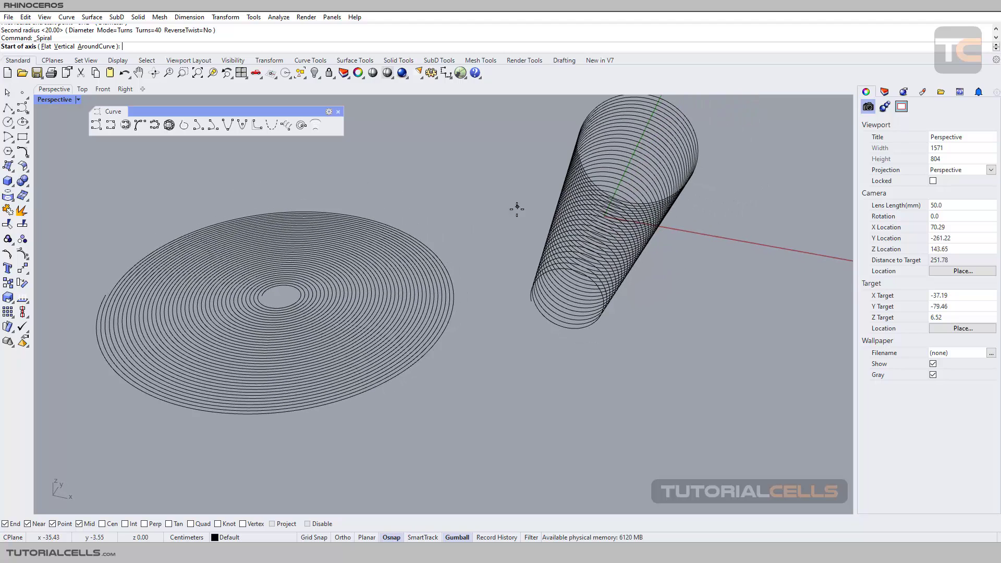